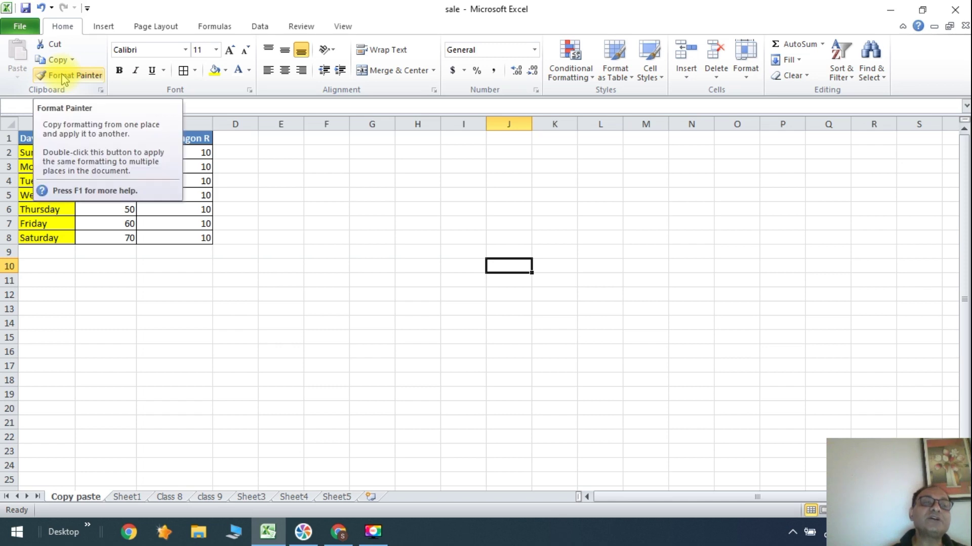
left_click(336, 183)
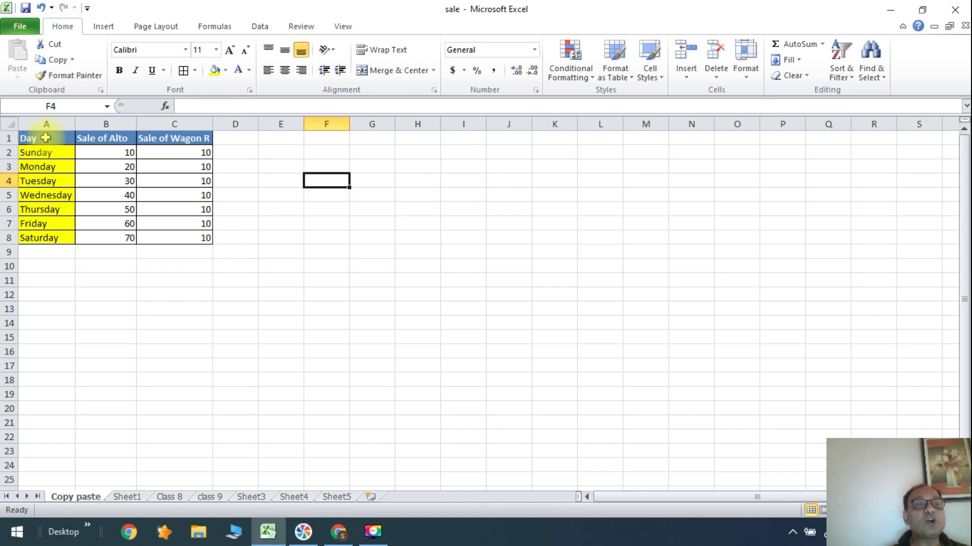
left_click(43, 123)
left_click(40, 140)
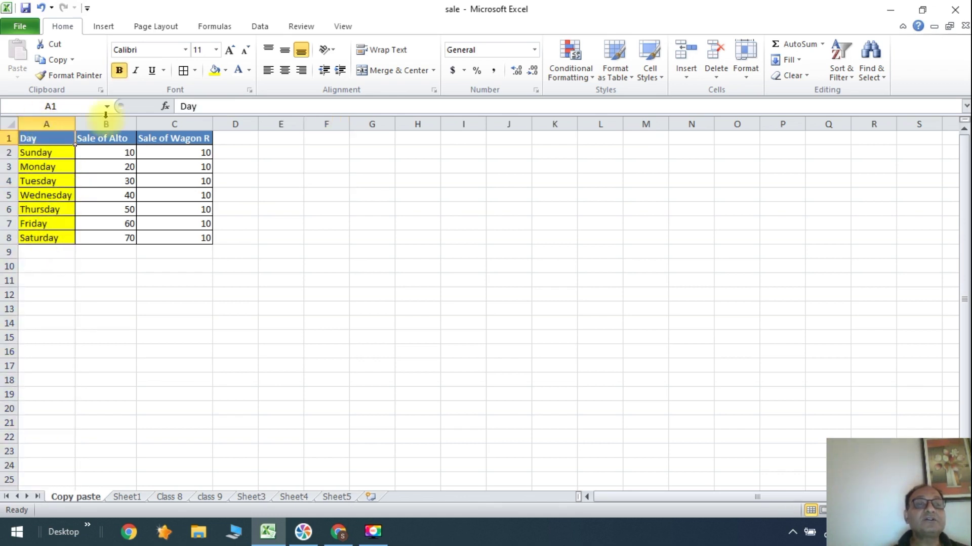
left_click(97, 141)
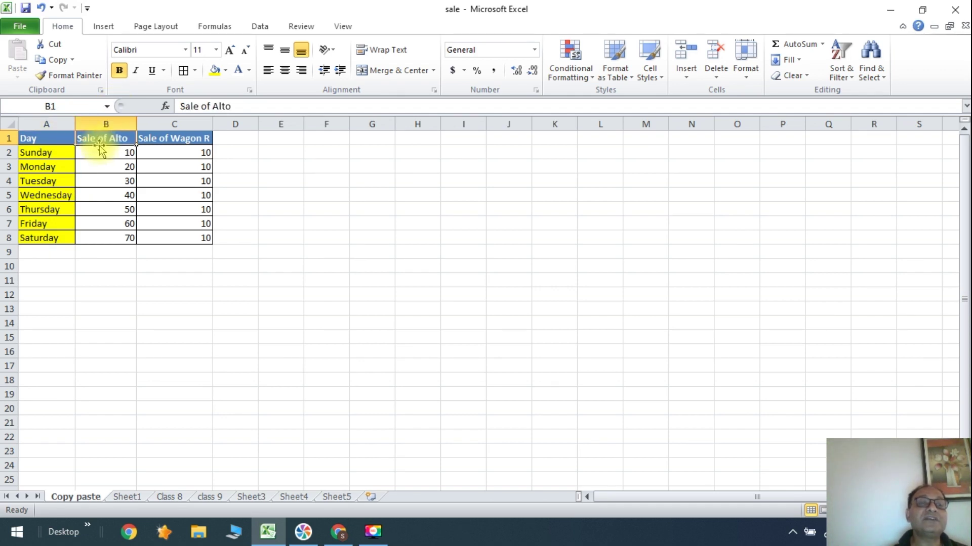
left_click(103, 153)
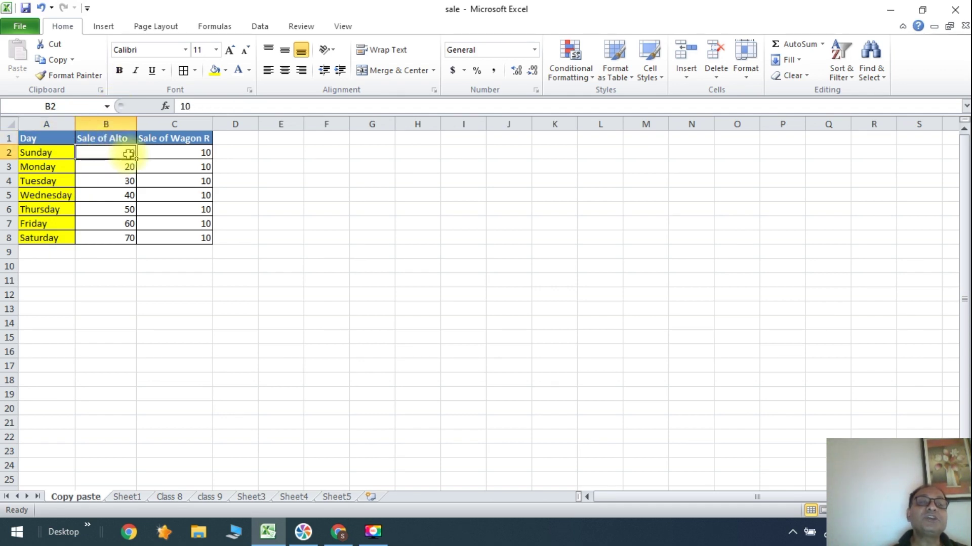
left_click(173, 121)
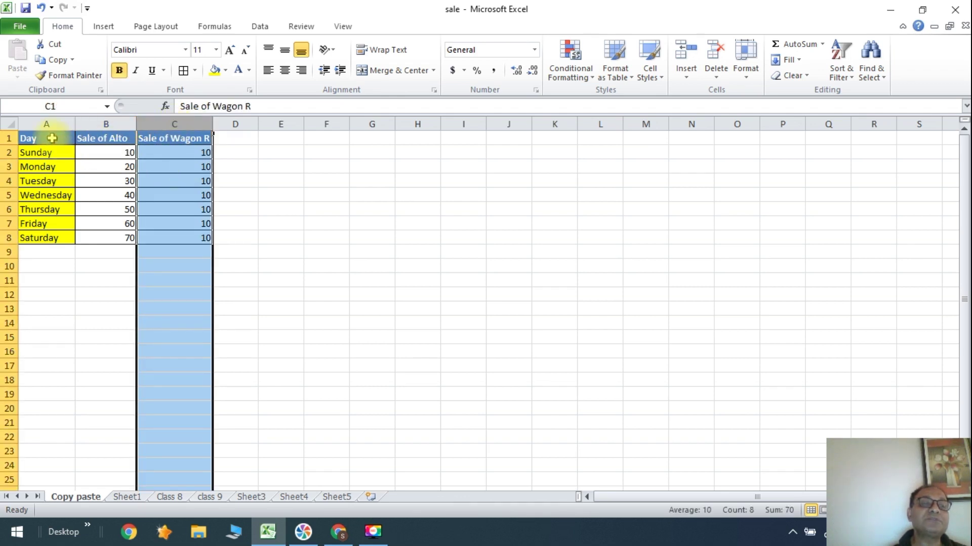
left_click_drag(49, 137, 164, 241)
left_click(173, 305)
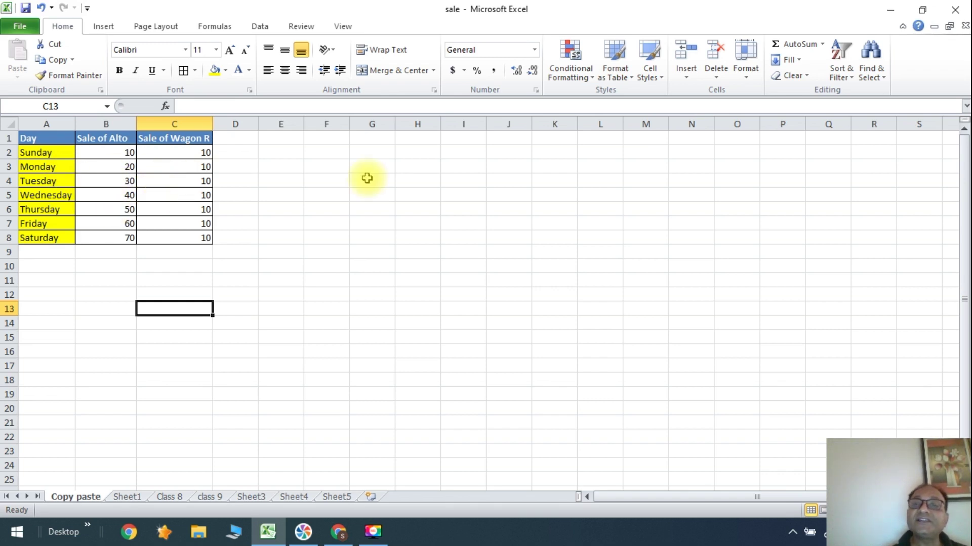
left_click(634, 139)
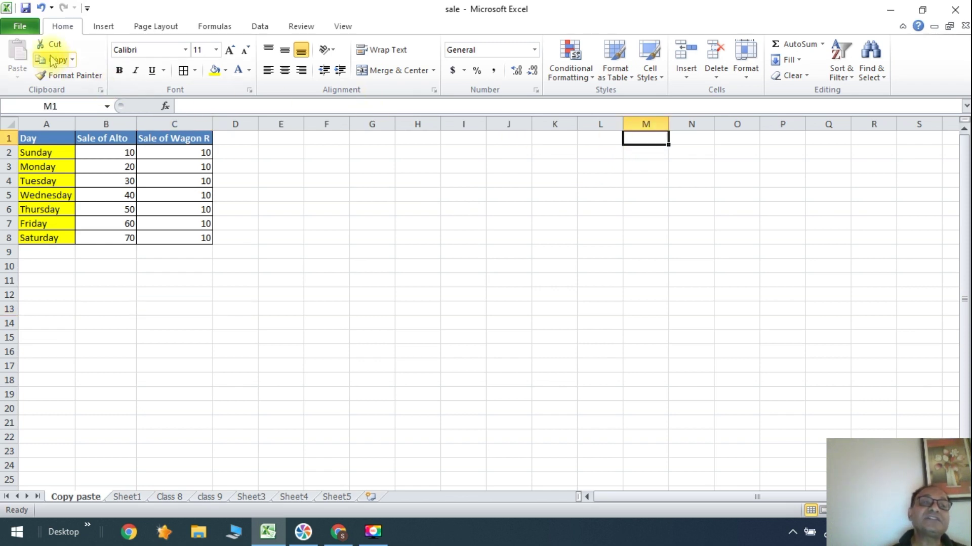
left_click(595, 225)
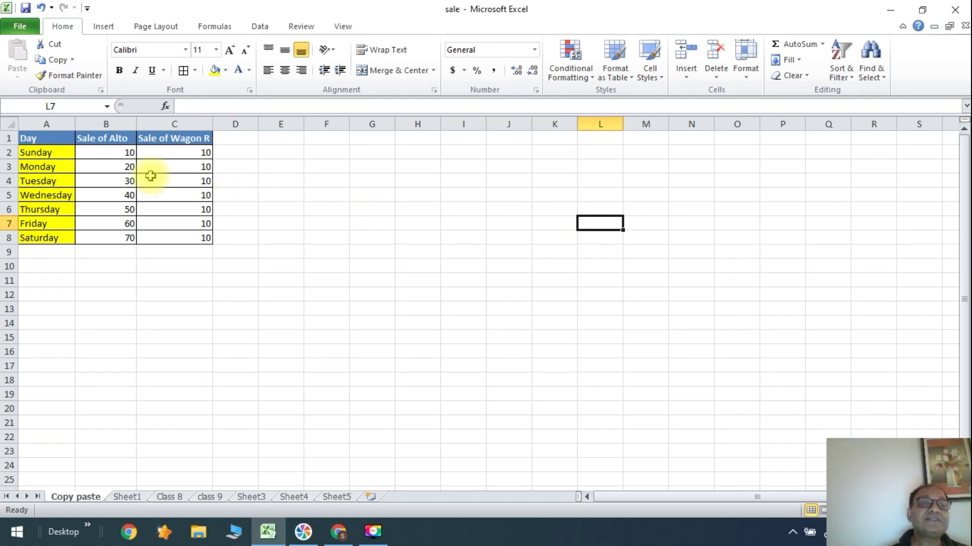
- Copy the sales table in A1:C8
left_click_drag(48, 137, 159, 243)
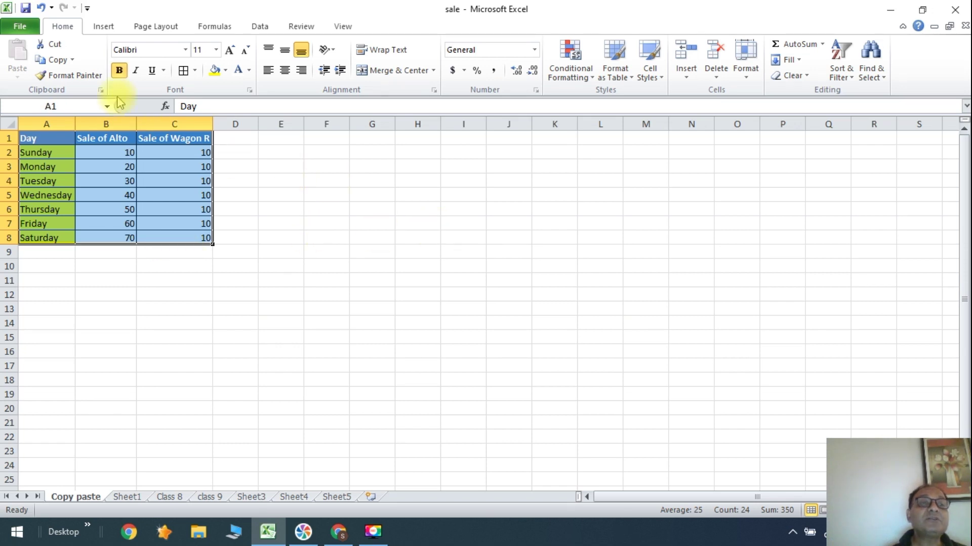
left_click(58, 61)
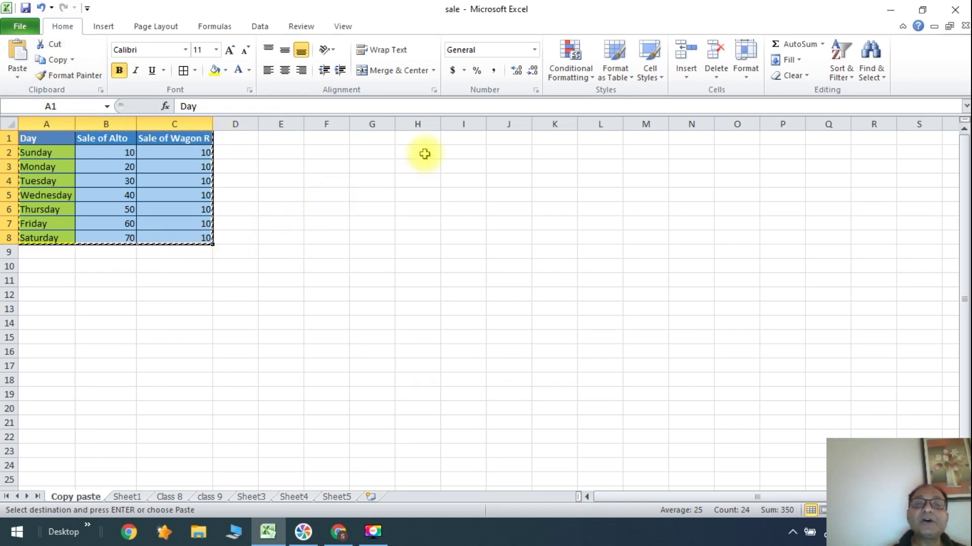
- Paste the copied table with its formatting at H1 and widen columns H, I and J to fit their contents
left_click(426, 141)
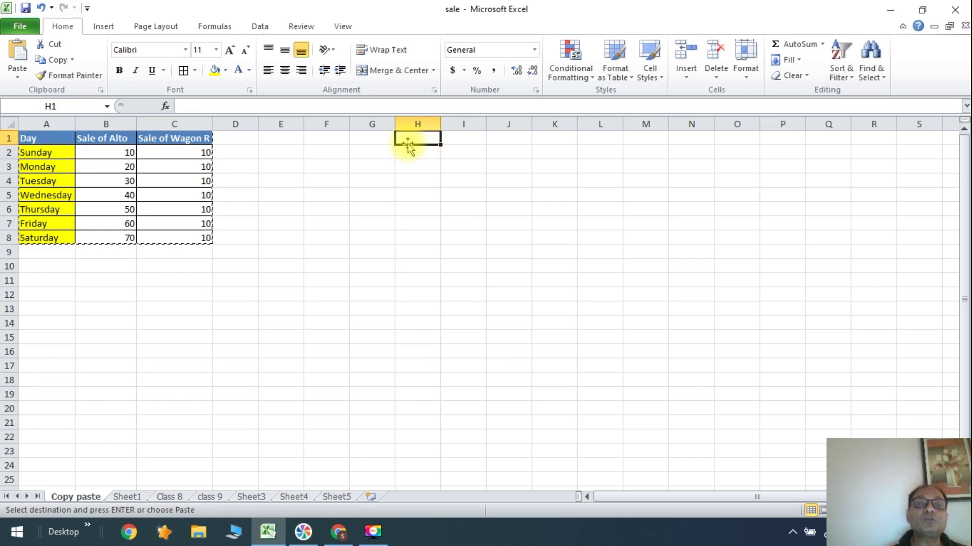
left_click(17, 75)
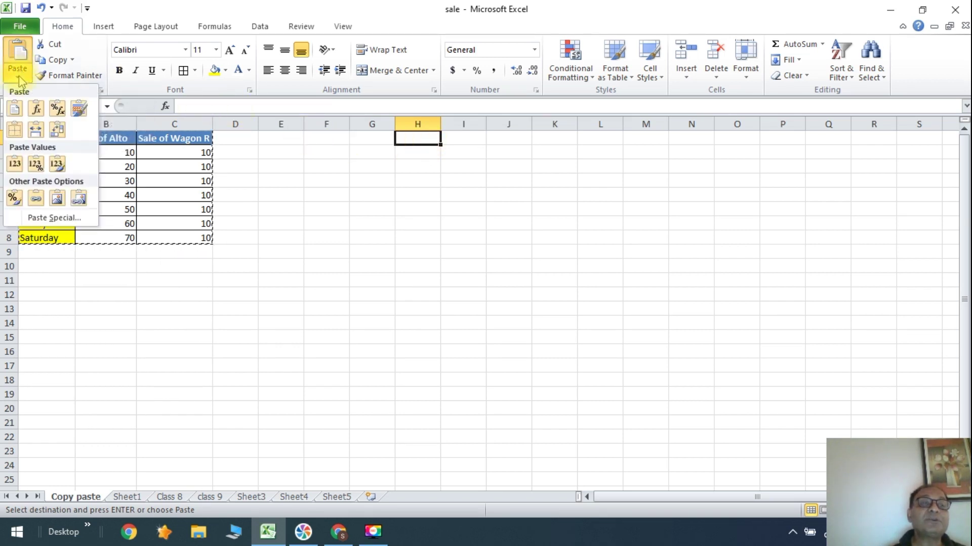
left_click(17, 109)
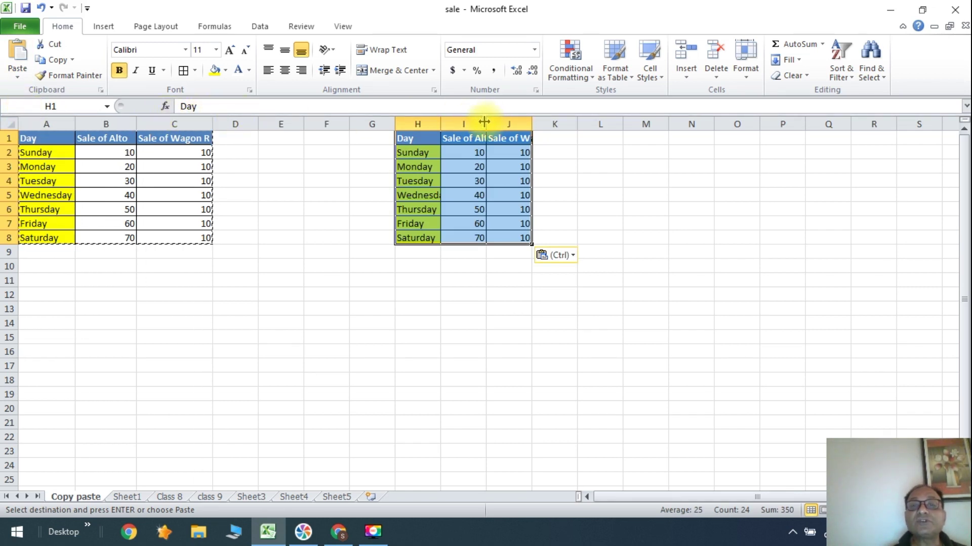
left_click_drag(440, 120, 457, 119)
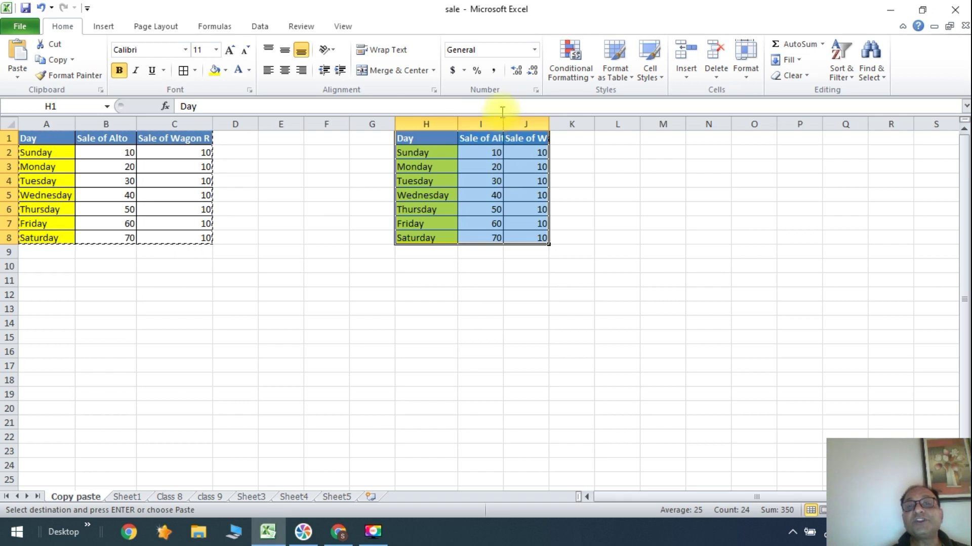
left_click_drag(501, 119, 512, 119)
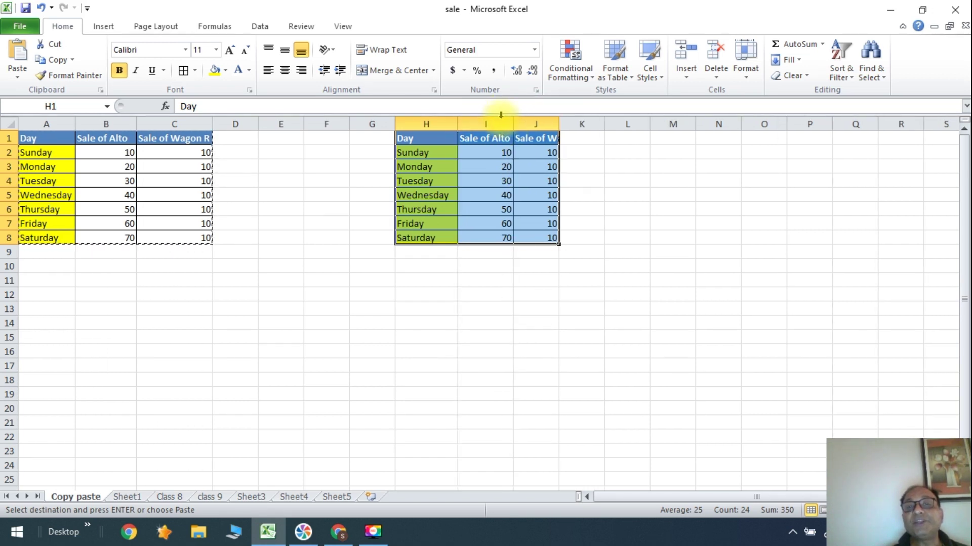
double_click(560, 123)
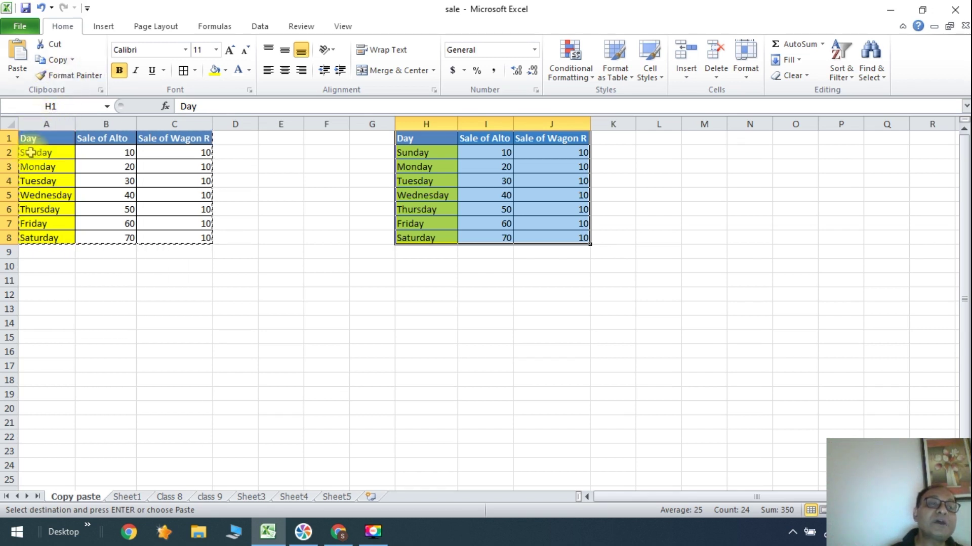
- Paste another formatted copy of the A1:C8 sales table at N1
left_click_drag(56, 137, 203, 240)
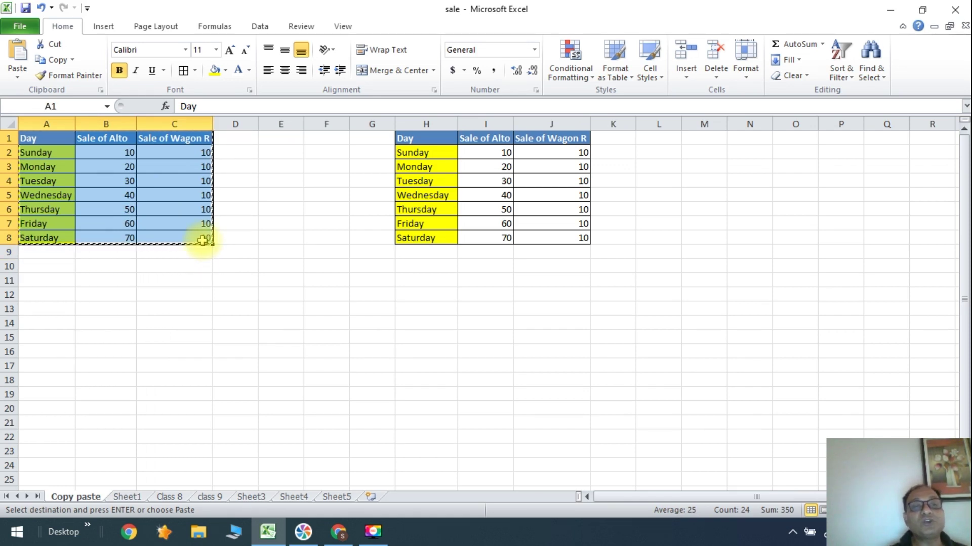
left_click(753, 145)
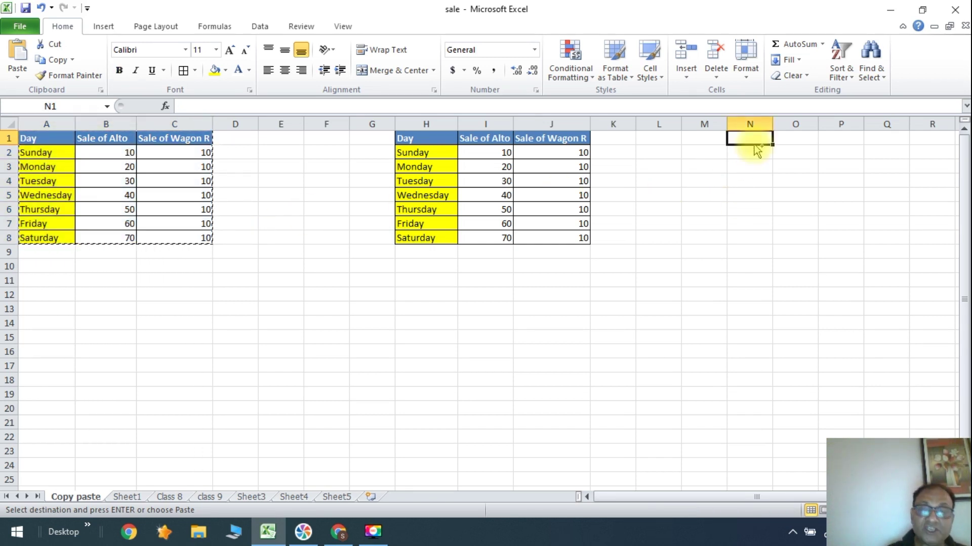
key("ctrl+v")
key("ctrl")
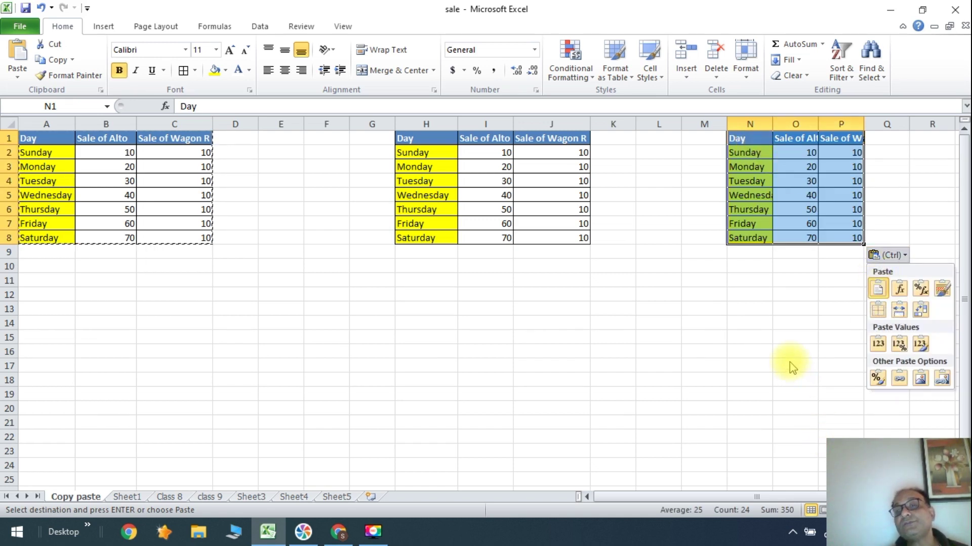
key("ctrl")
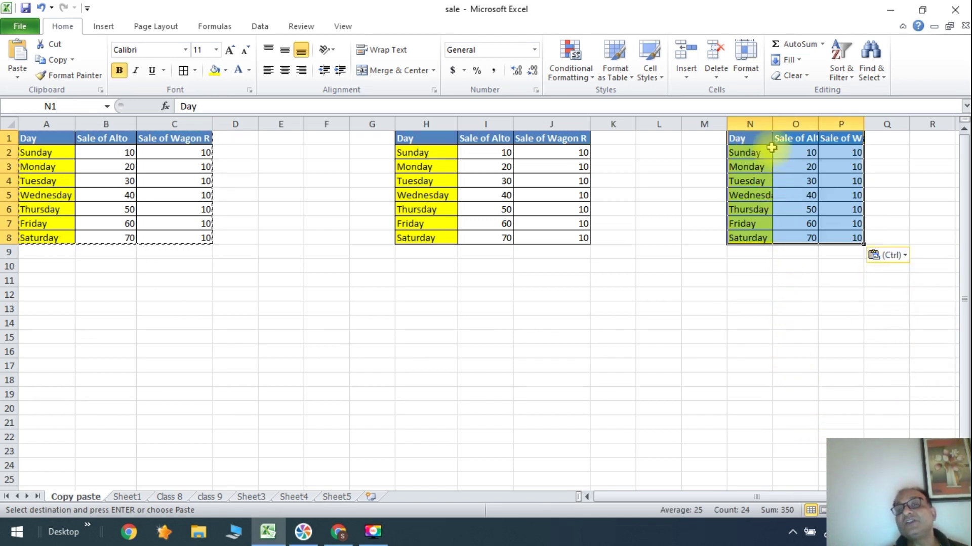
- Autofit the widths of columns N, O and P to the pasted table
double_click(772, 124)
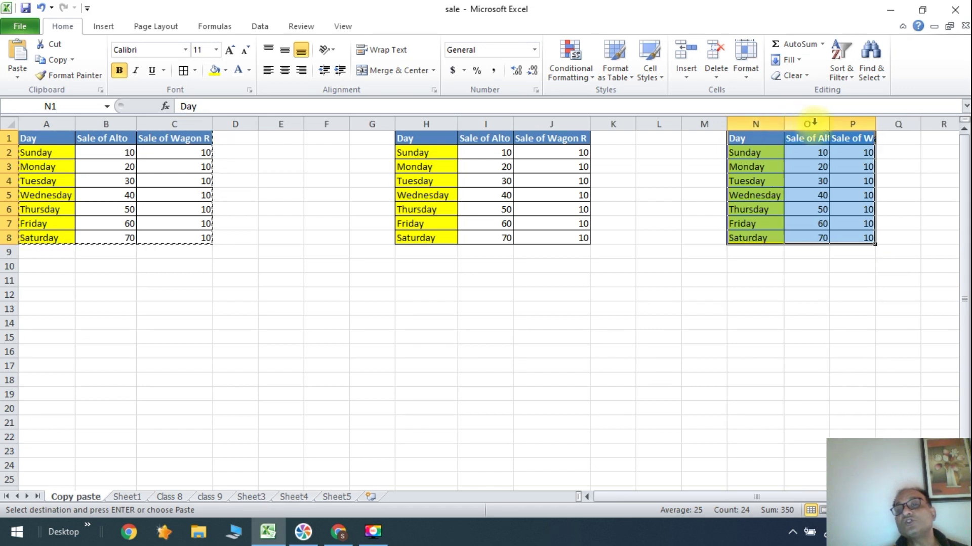
double_click(828, 124)
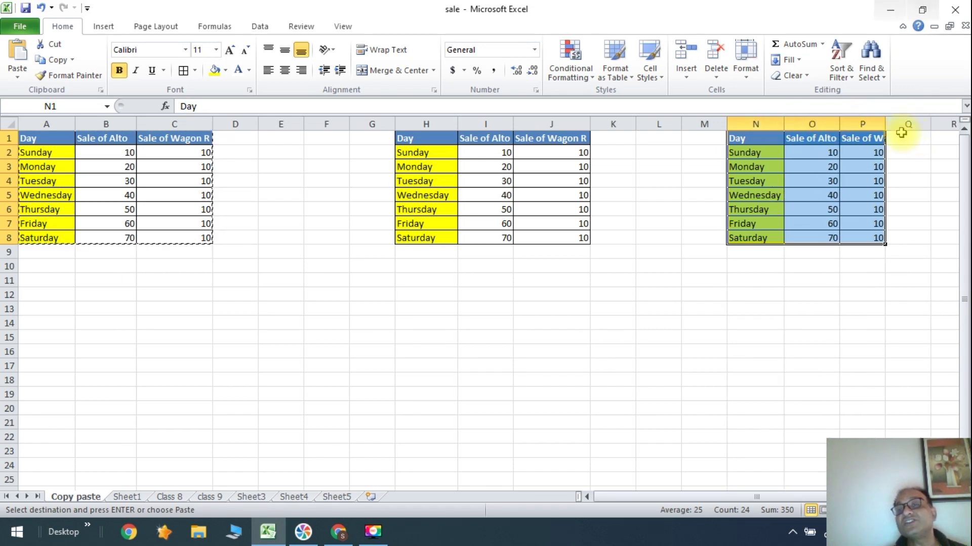
double_click(885, 124)
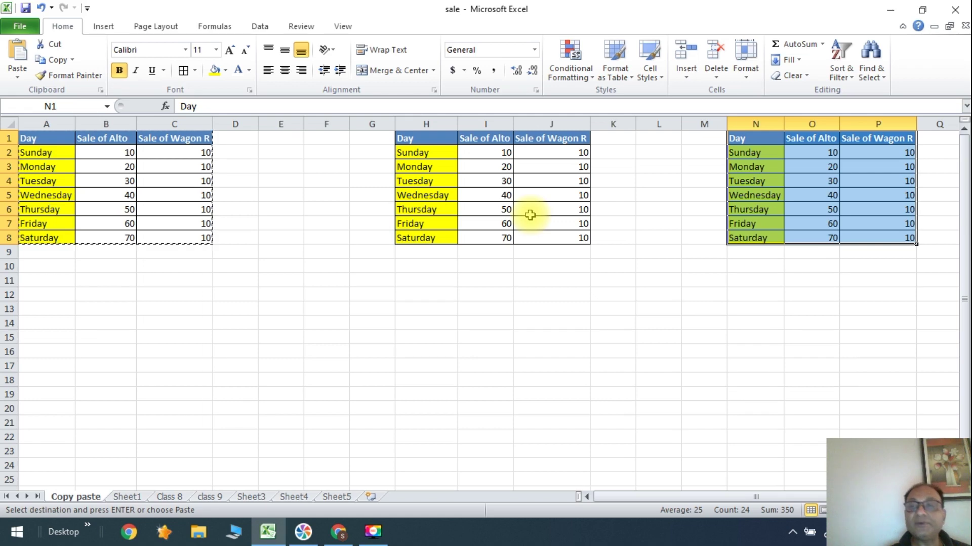
- Undo the column width changes and both pasted copies of the sales table
key("ctrl+z")
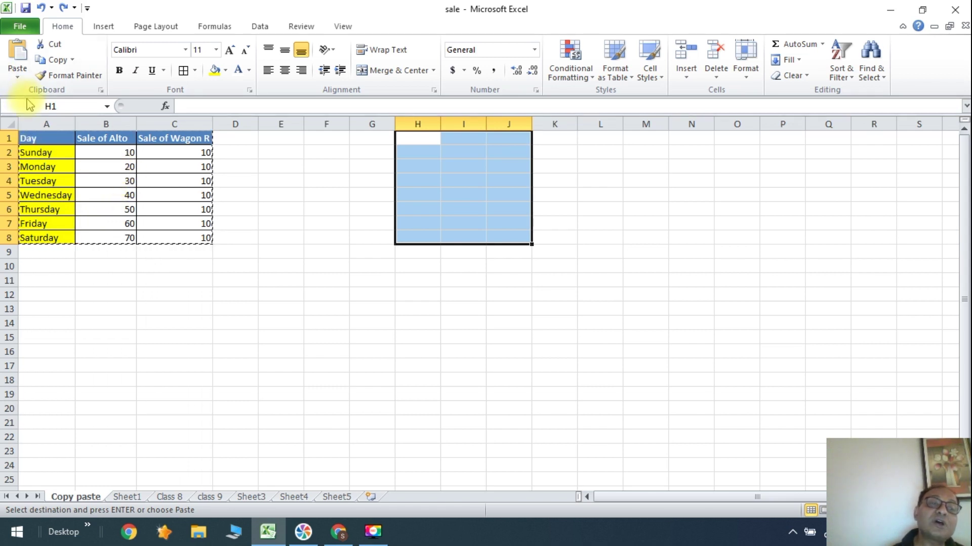
left_click_drag(65, 139, 177, 237)
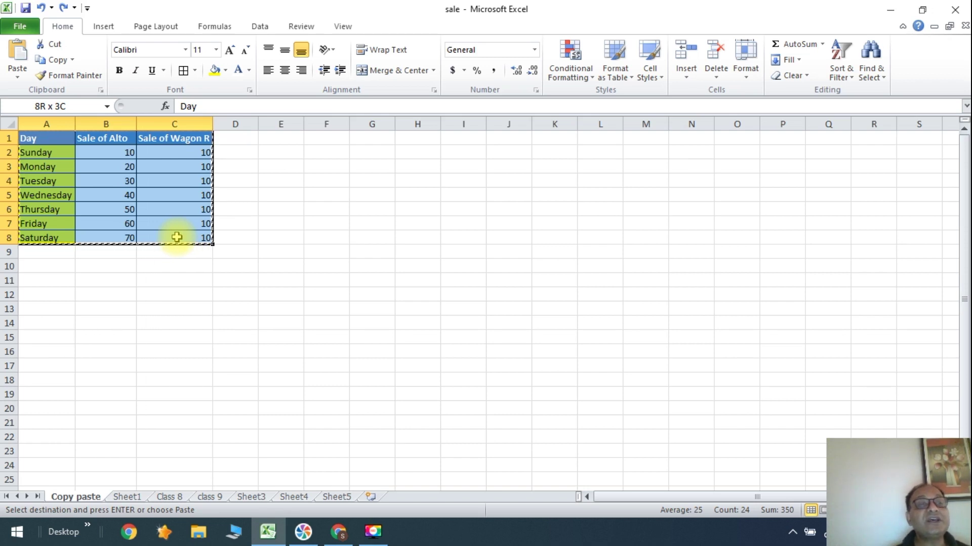
left_click_drag(177, 237, 177, 237)
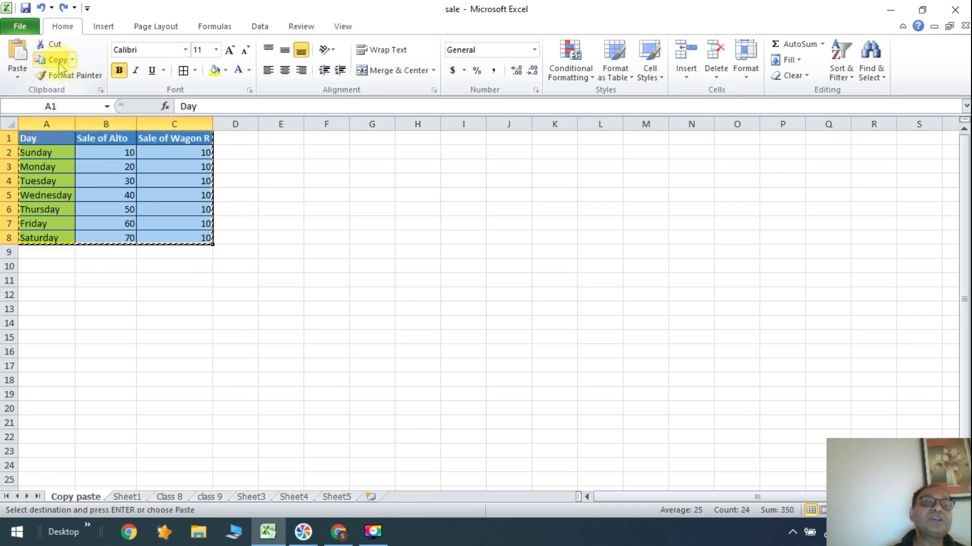
left_click(17, 76)
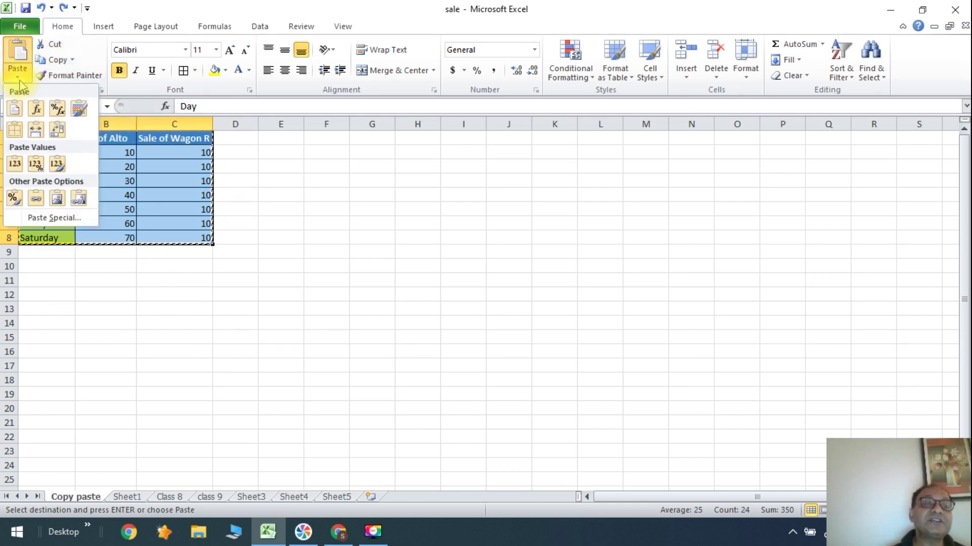
left_click(54, 218)
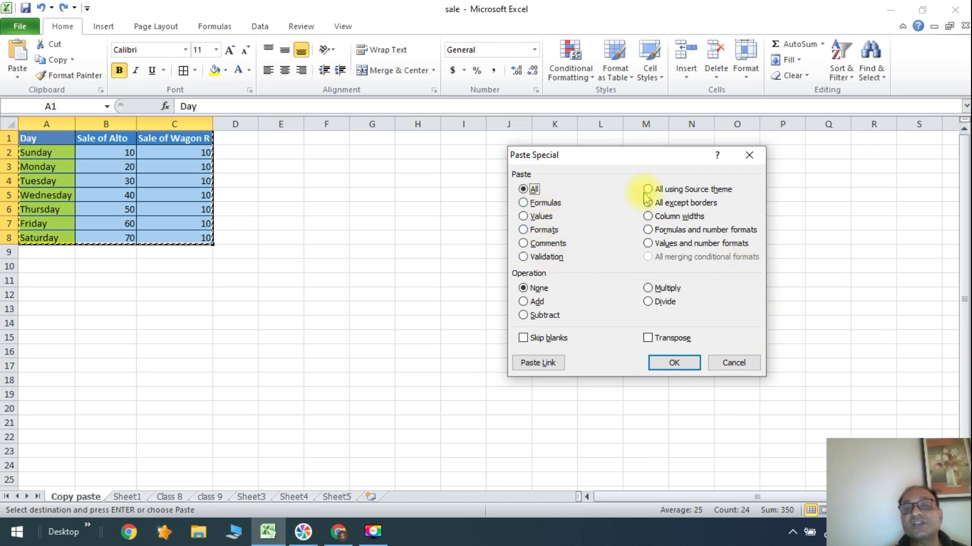
left_click(521, 217)
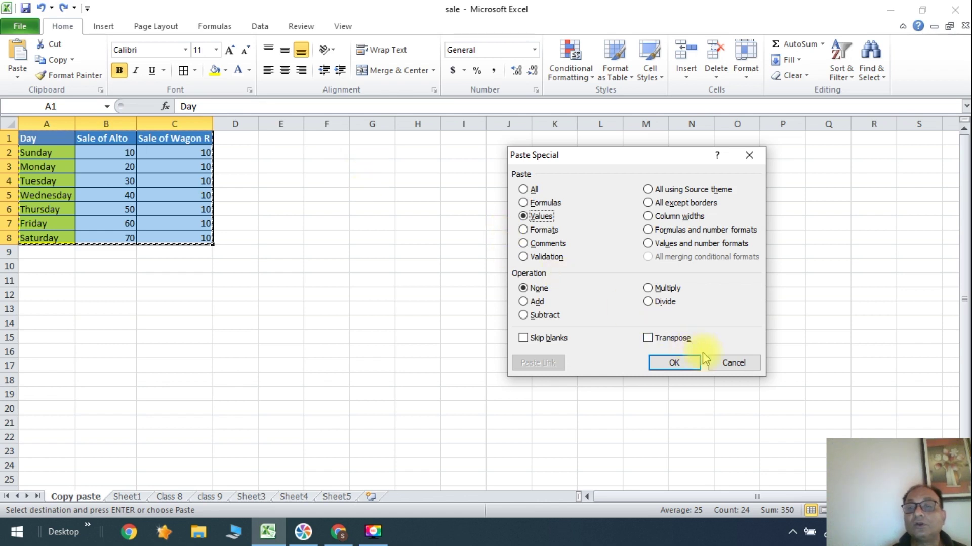
left_click(733, 362)
- Paste only the values of the copied sales table at H1 using Paste Special, and widen column J to fit its header
left_click(425, 134)
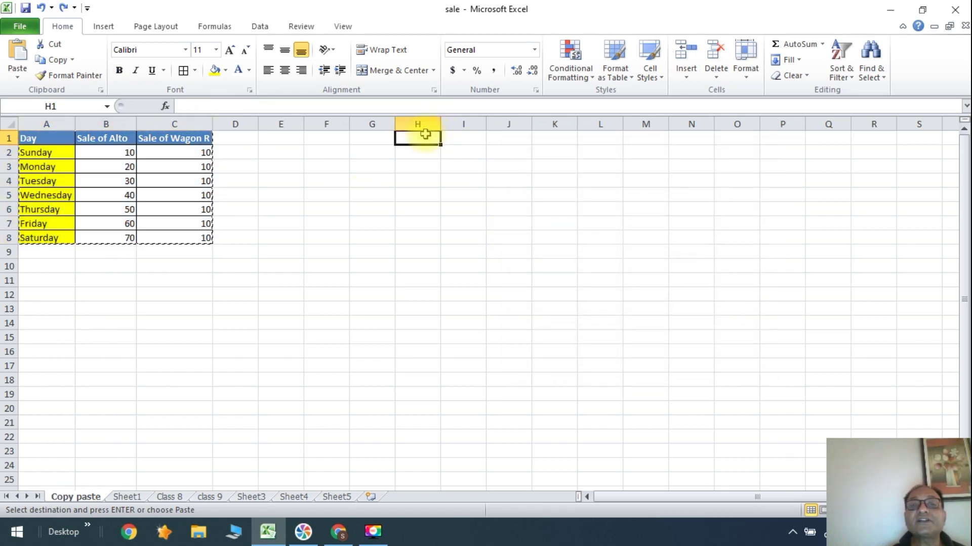
right_click(428, 139)
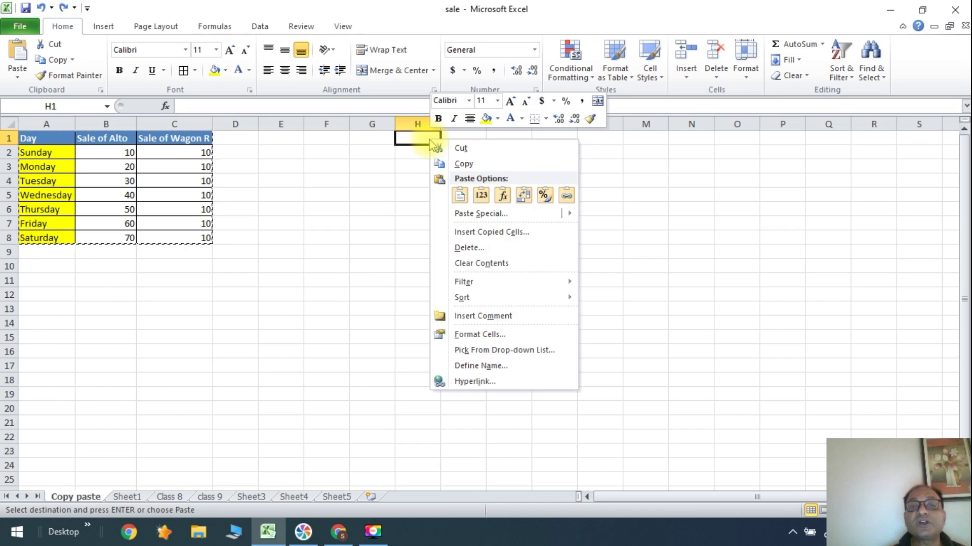
left_click(490, 213)
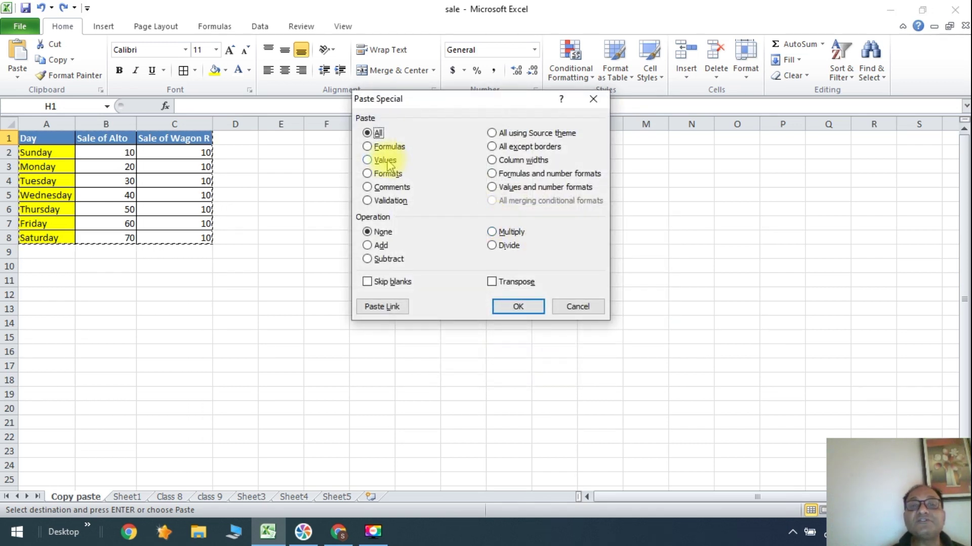
left_click(385, 161)
left_click(518, 308)
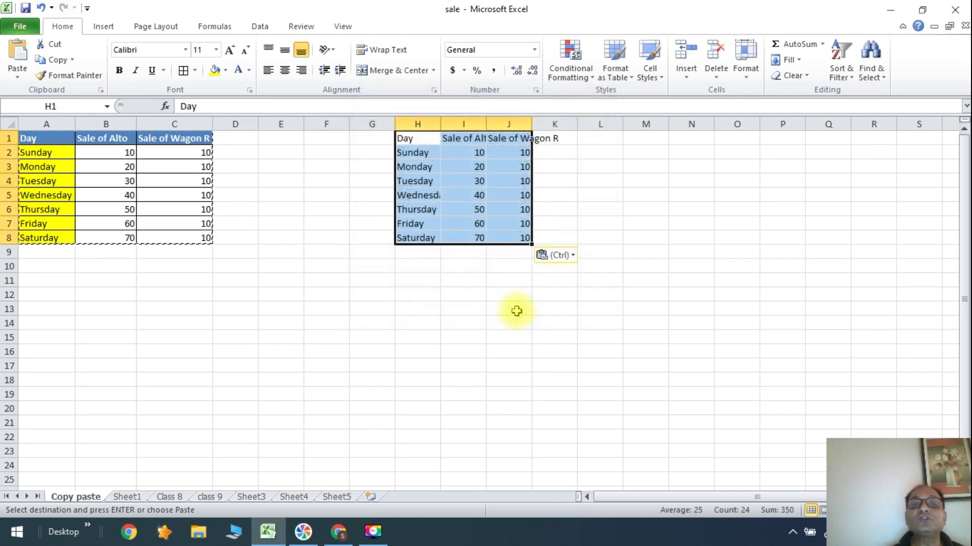
left_click_drag(533, 125, 560, 125)
left_click(443, 280)
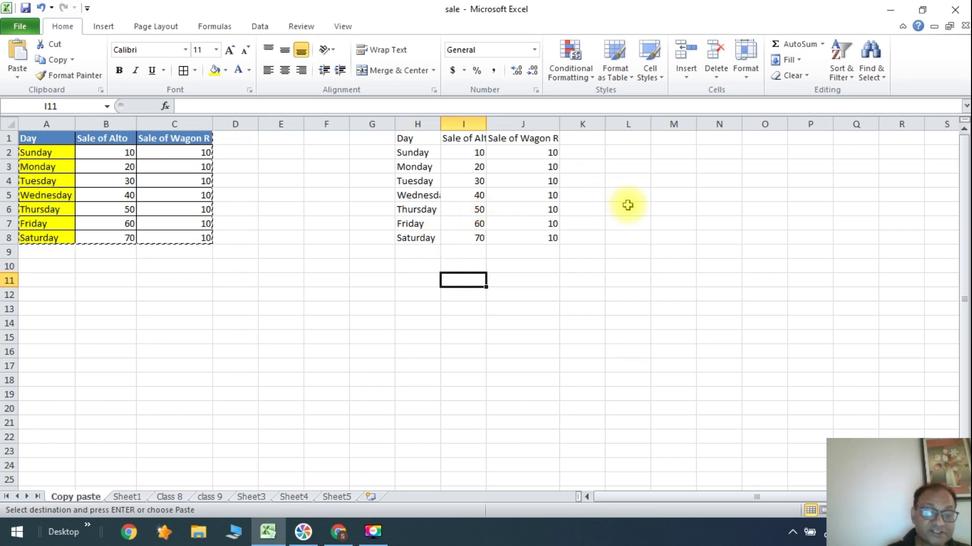
- Undo the widening of column J and the values-only paste at H1
key("ctrl+z")
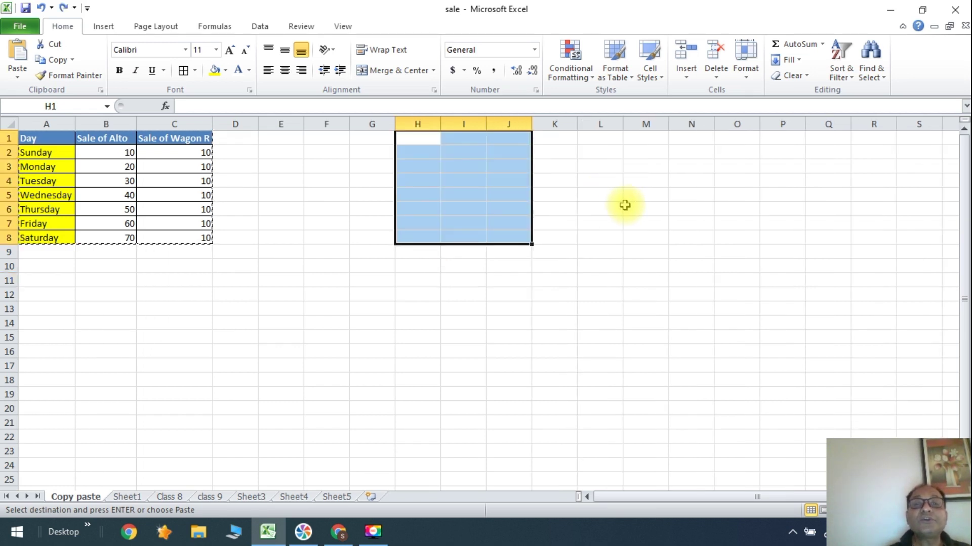
- Paste only the formats of the copied sales table at H1 using Paste Special, and undo that paste
left_click(425, 139)
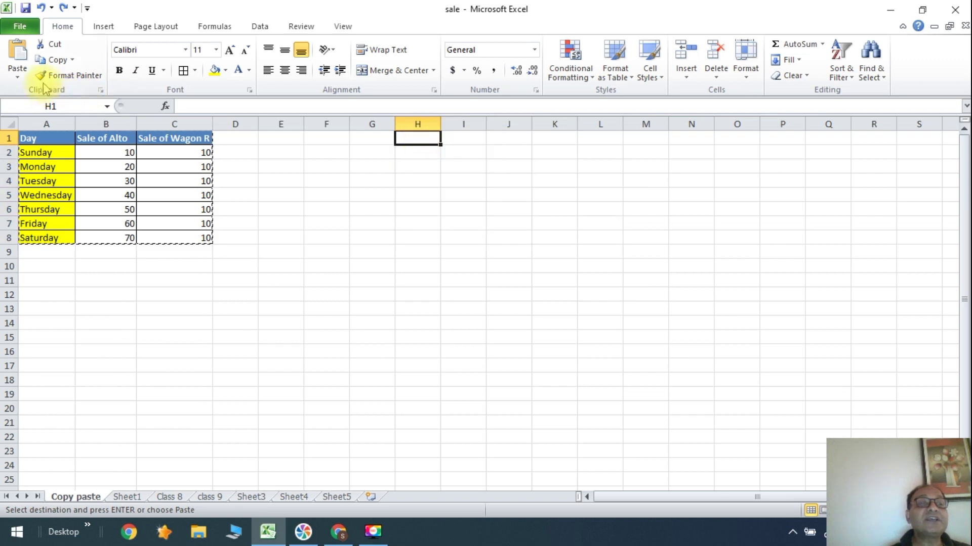
left_click(17, 73)
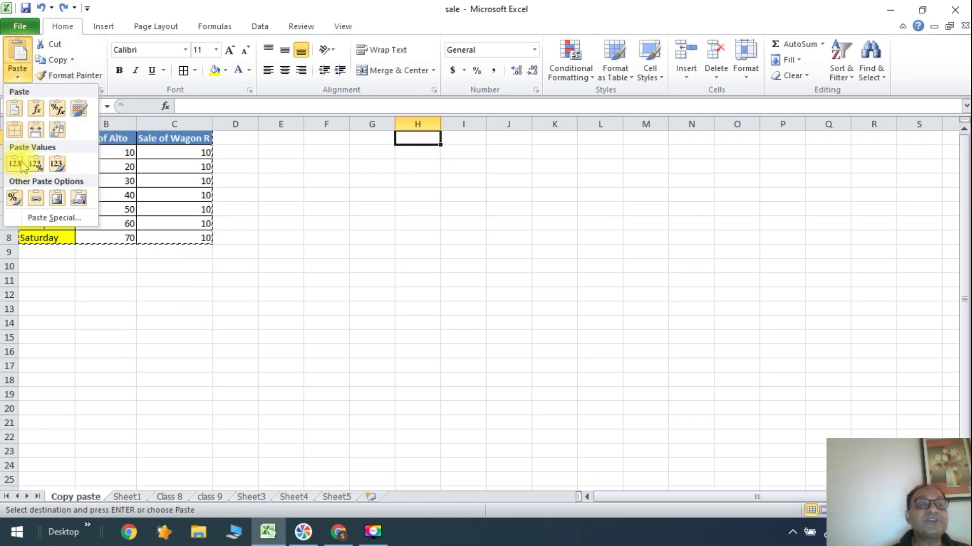
left_click(46, 219)
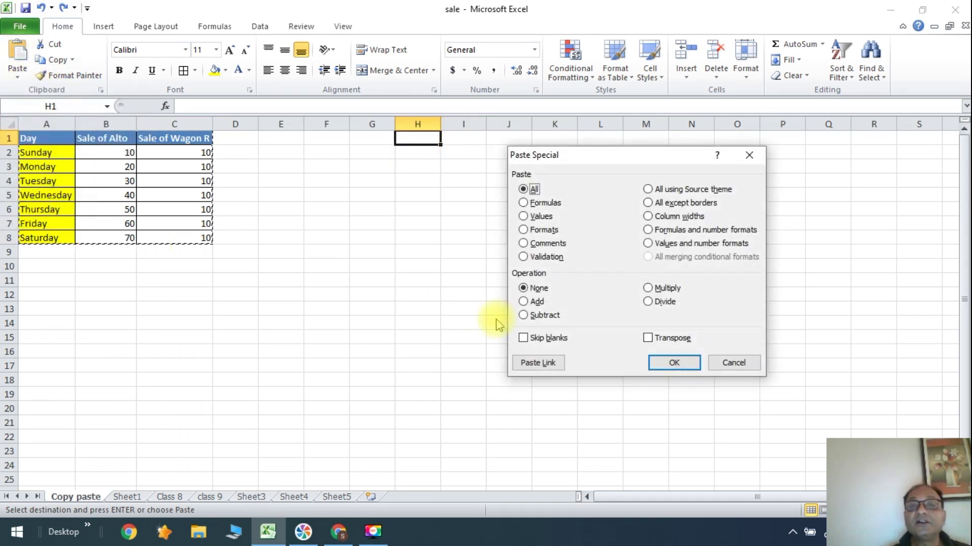
left_click(523, 231)
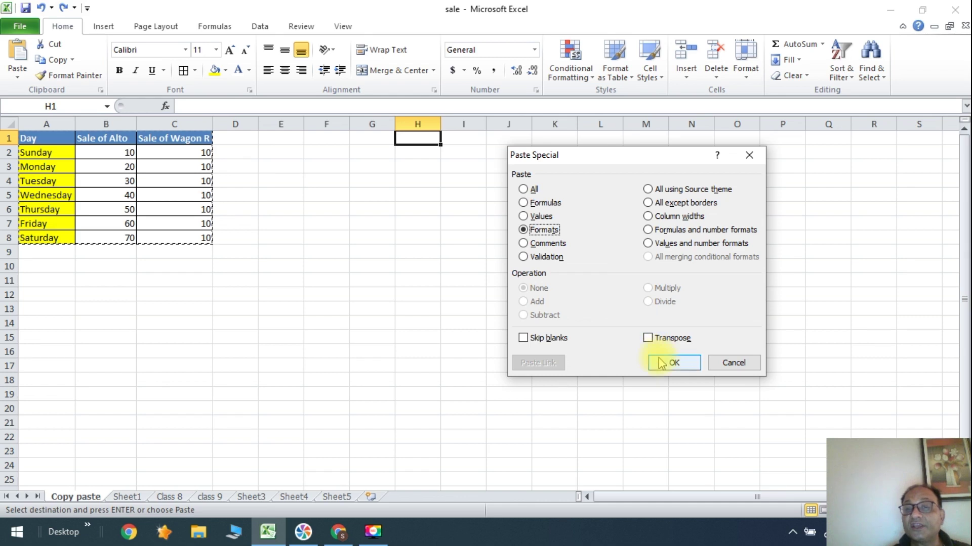
left_click(673, 363)
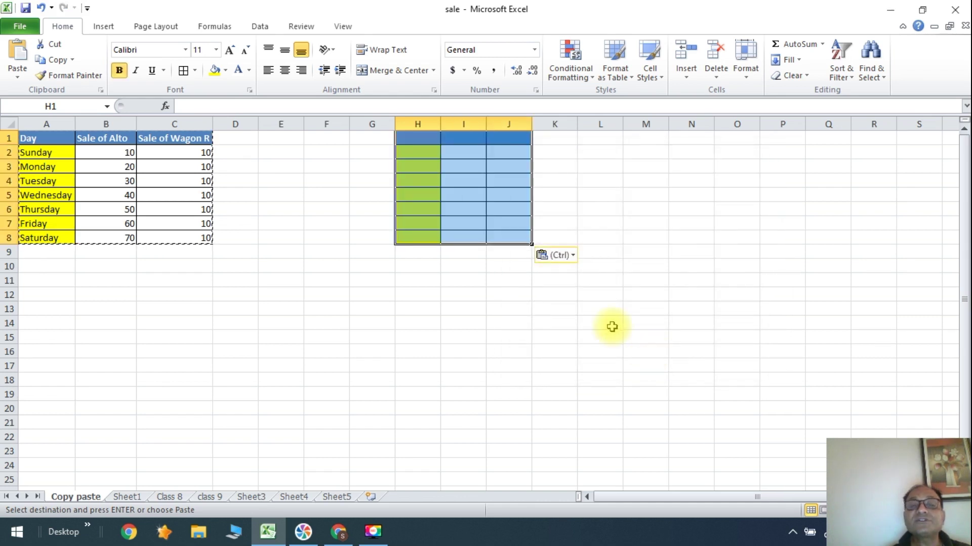
left_click(575, 184)
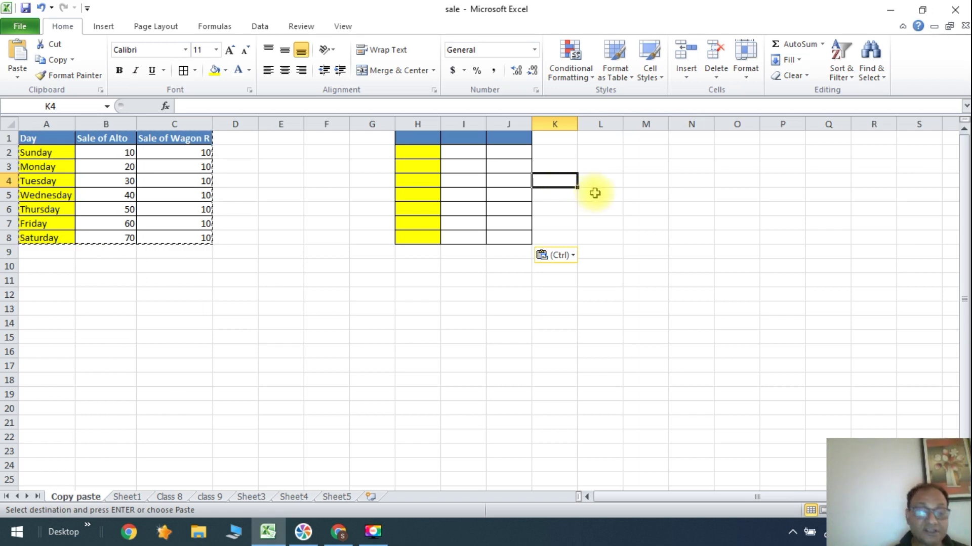
key("ctrl+z")
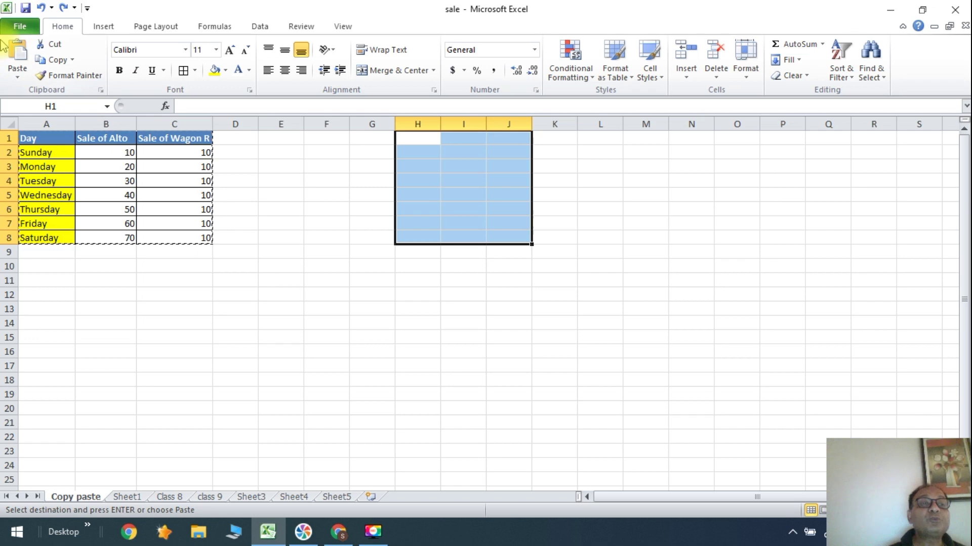
- Paste the copied sales table transposed at H1 using Paste Special, and widen column H to fit its row labels
left_click(19, 76)
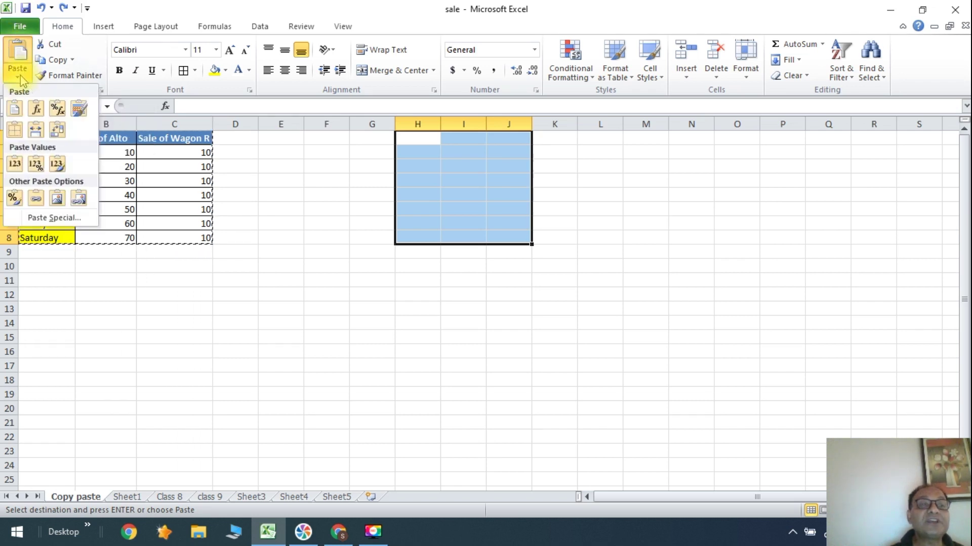
left_click(53, 218)
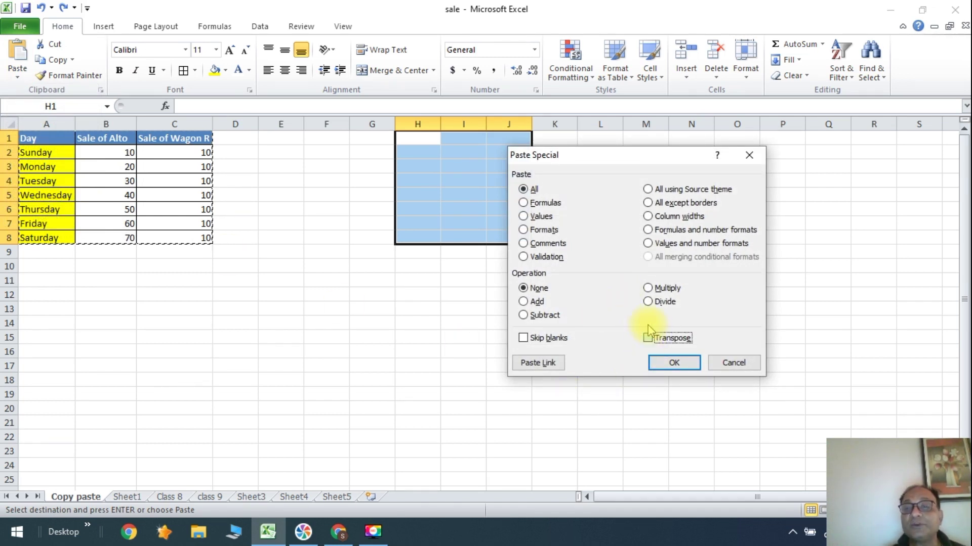
left_click(648, 338)
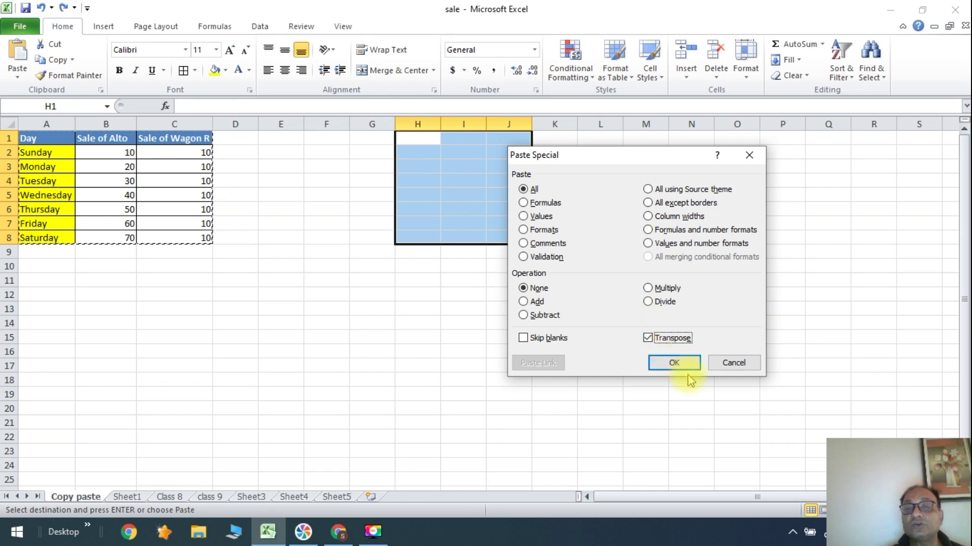
left_click(674, 363)
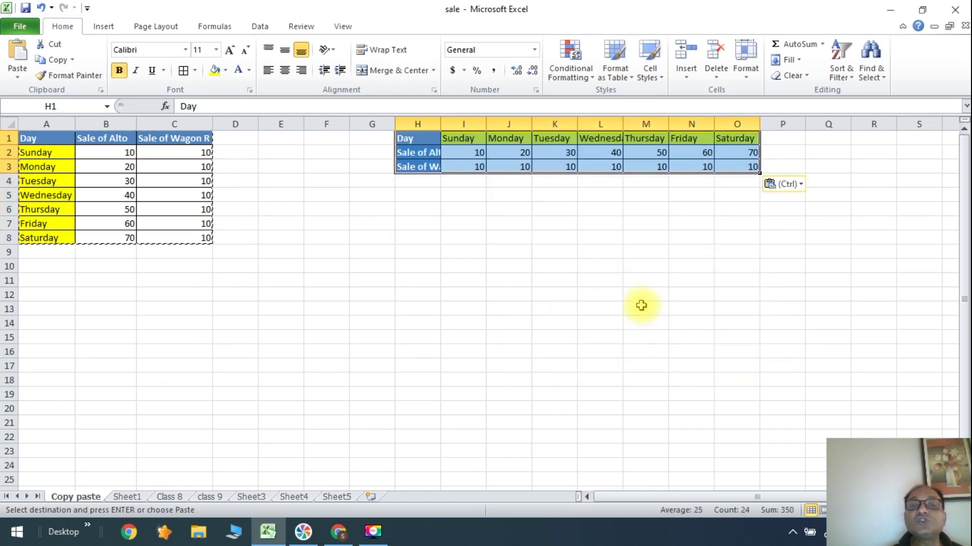
left_click_drag(440, 123, 526, 151)
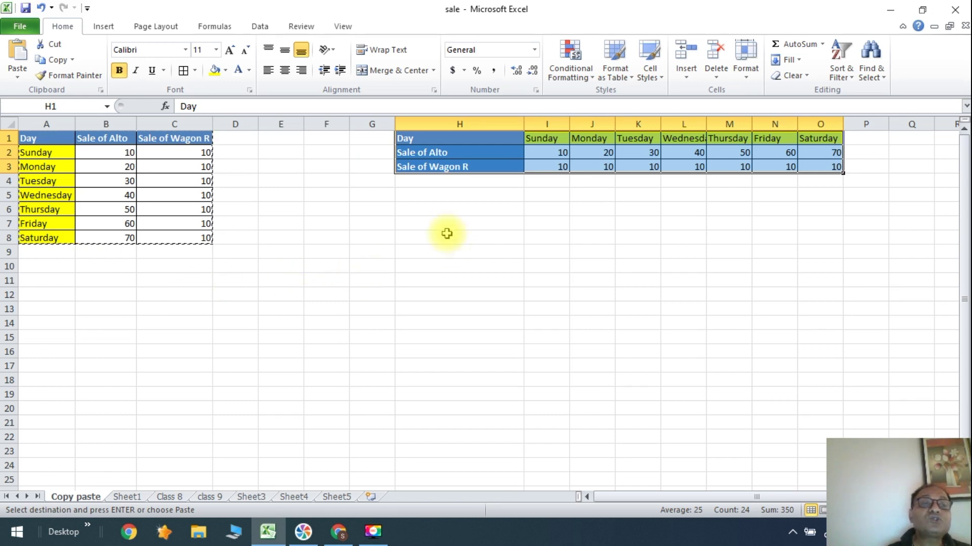
left_click(92, 298)
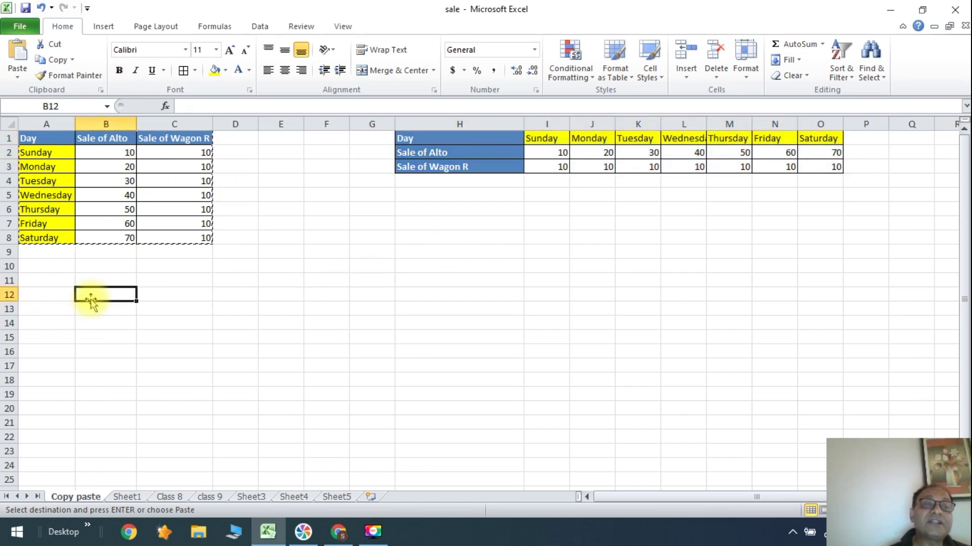
- Cut the original sales table in A1:C8 and paste it at A13
left_click(40, 137)
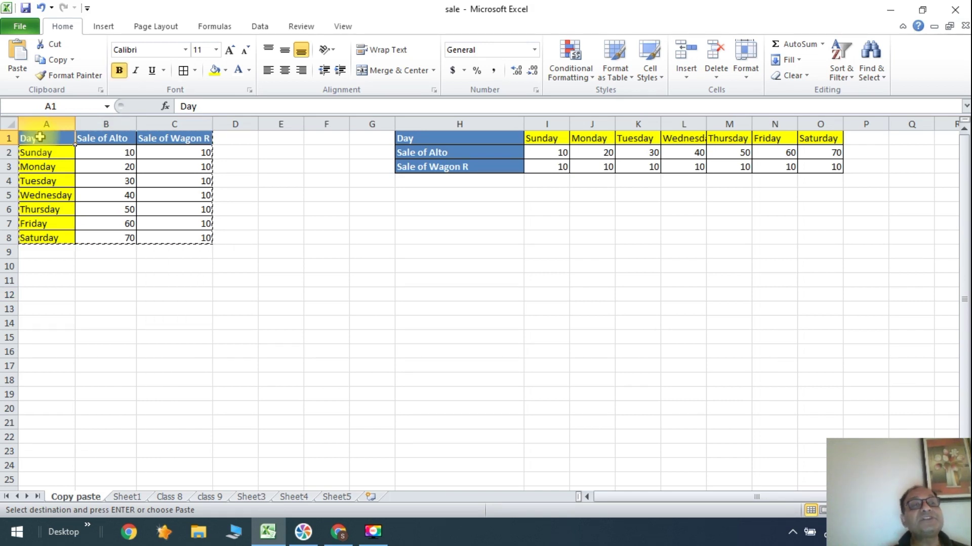
left_click_drag(91, 152, 158, 242)
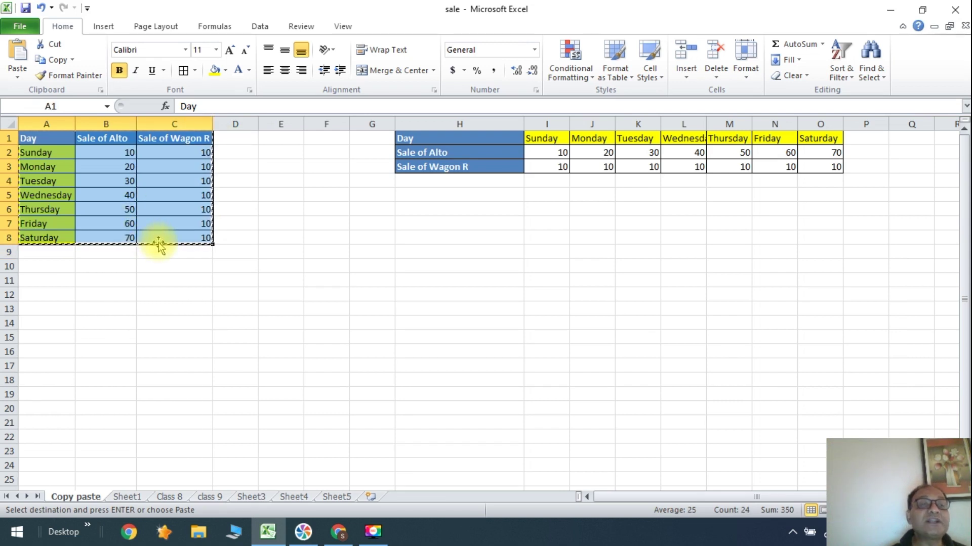
left_click(55, 46)
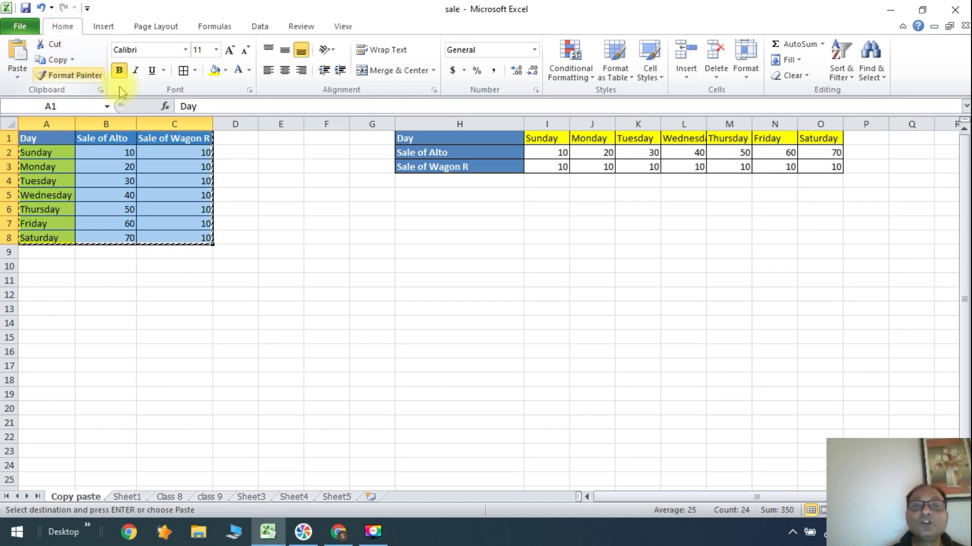
left_click(457, 241)
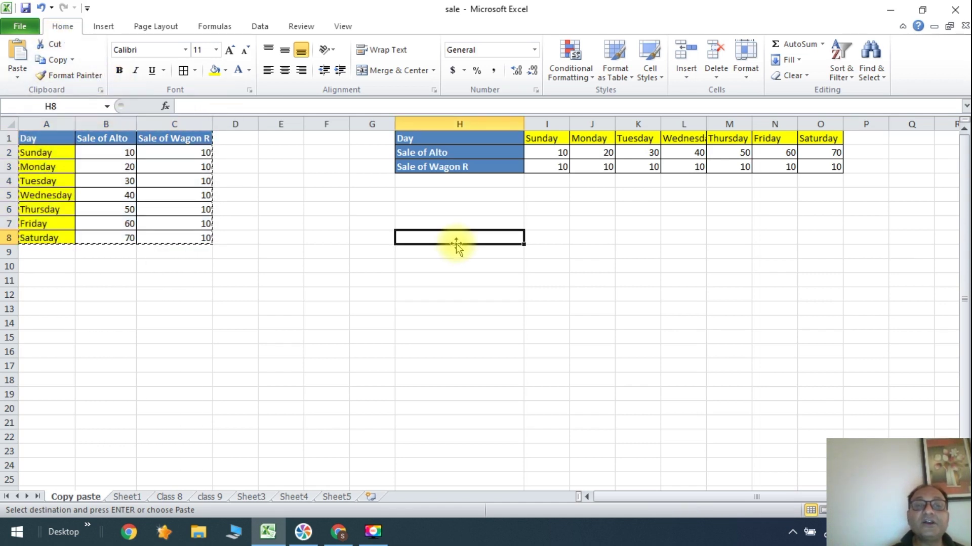
left_click(64, 307)
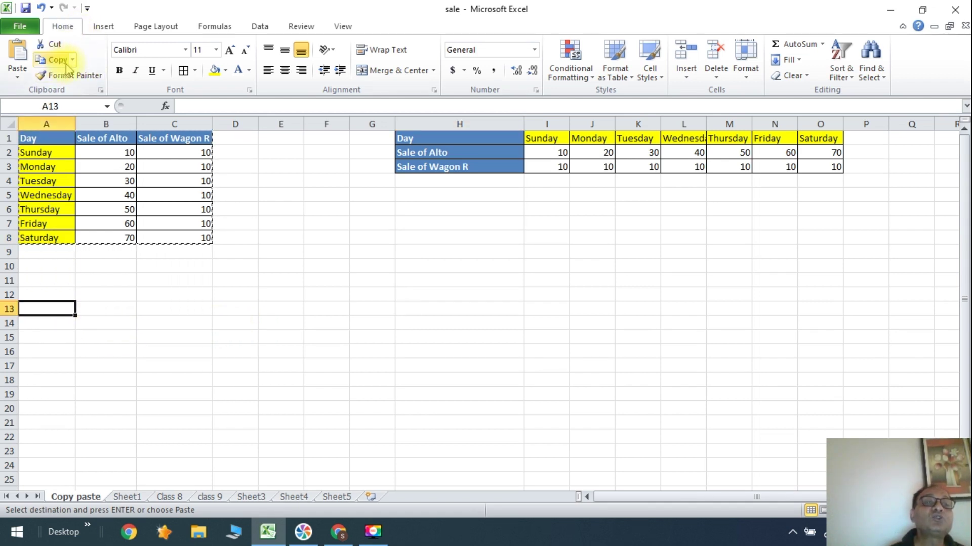
left_click(18, 75)
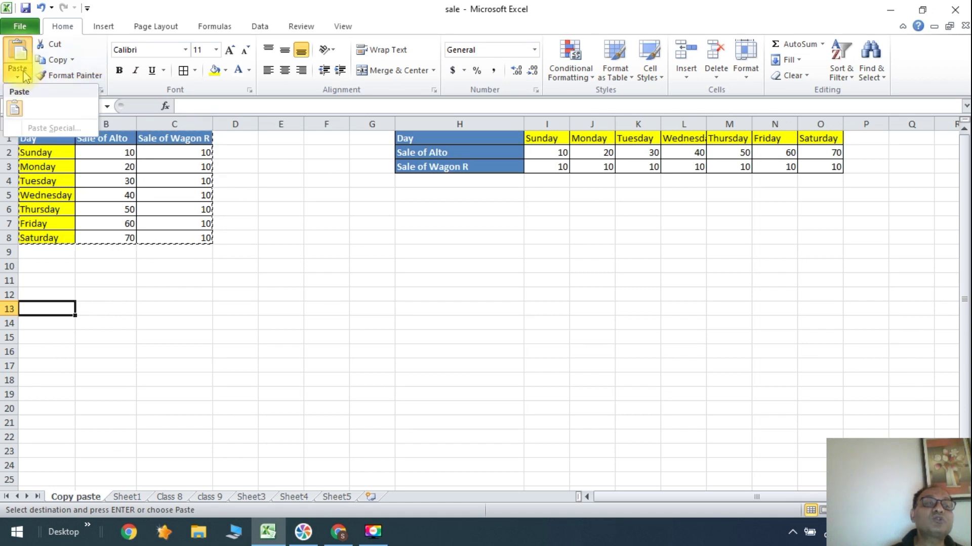
left_click(13, 113)
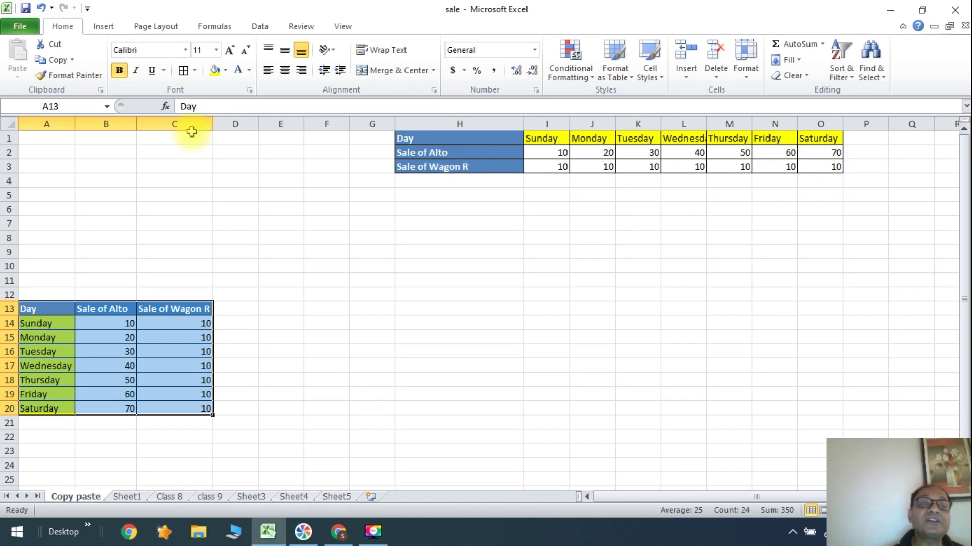
- Apply the formatting of the table in A13:C20 to the transposed table in H1:O3 with Format Painter, and undo it
left_click(54, 75)
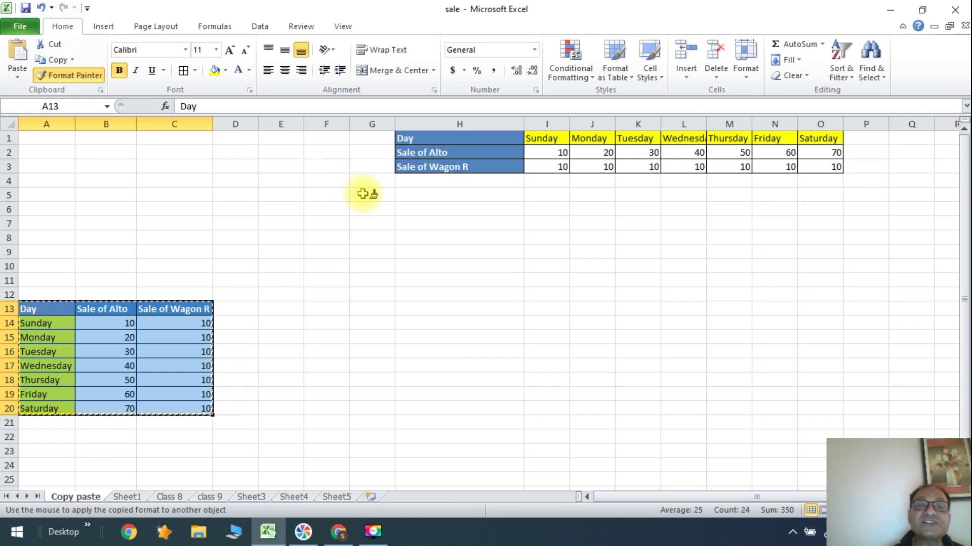
mouse_move(468, 137)
left_mouse_down()
mouse_move(568, 167)
mouse_move(629, 155)
mouse_move(867, 167)
mouse_move(831, 161)
left_mouse_up()
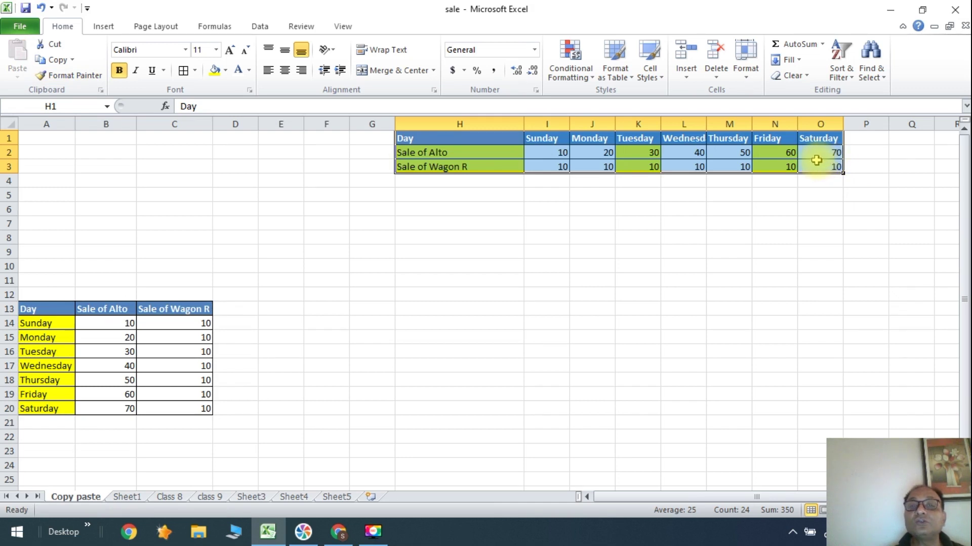
key("ctrl+z")
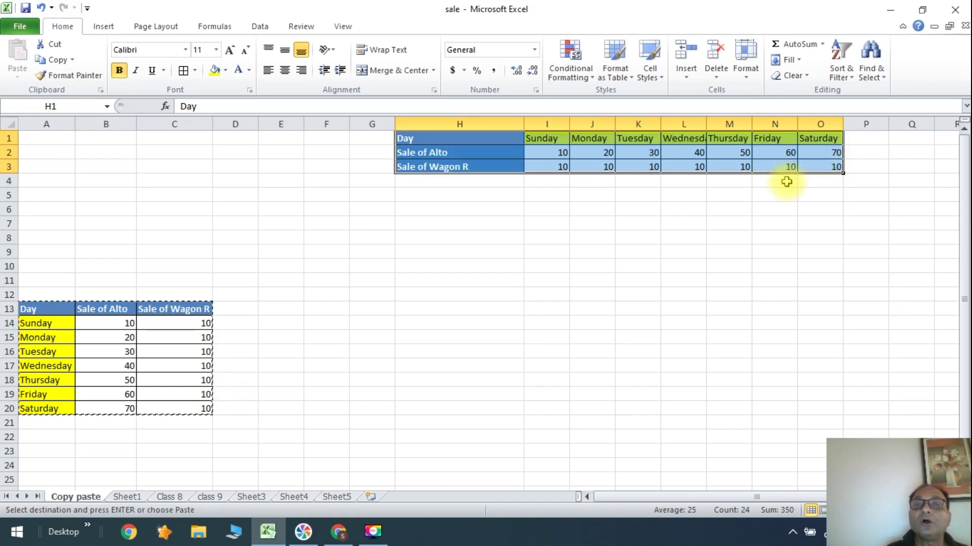
- Copy the formatting of the transposed table's header row H1:O1 to row 6 starting at H6 with Format Painter
left_click_drag(493, 136, 812, 139)
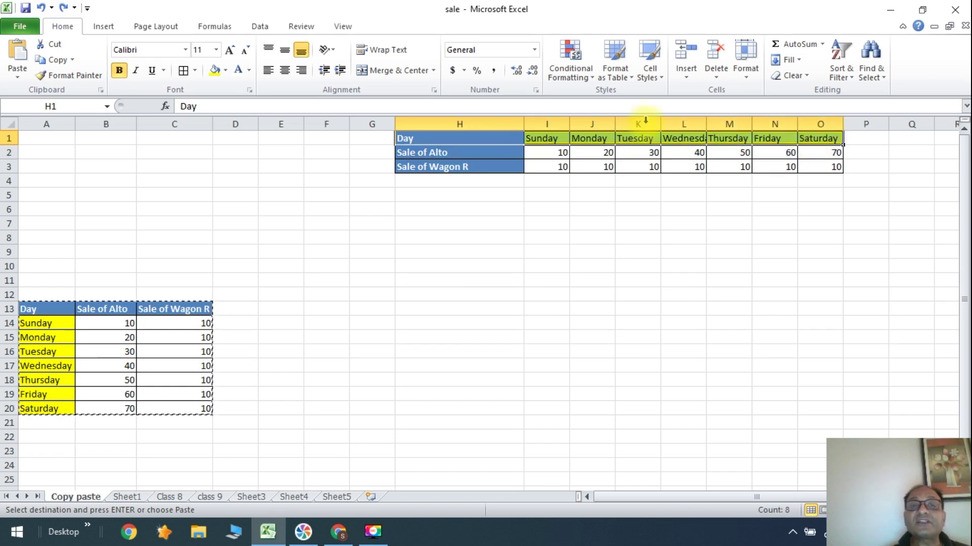
left_click(69, 76)
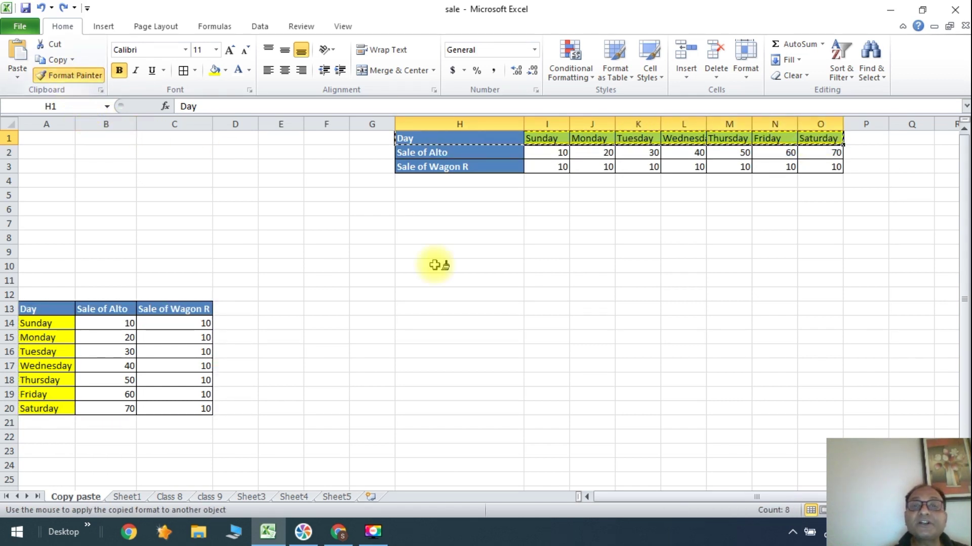
left_click(480, 211)
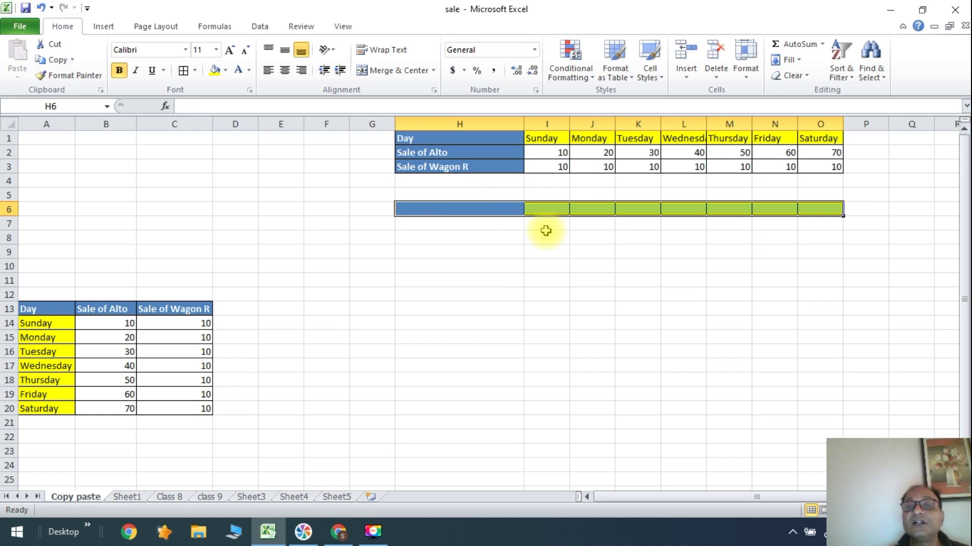